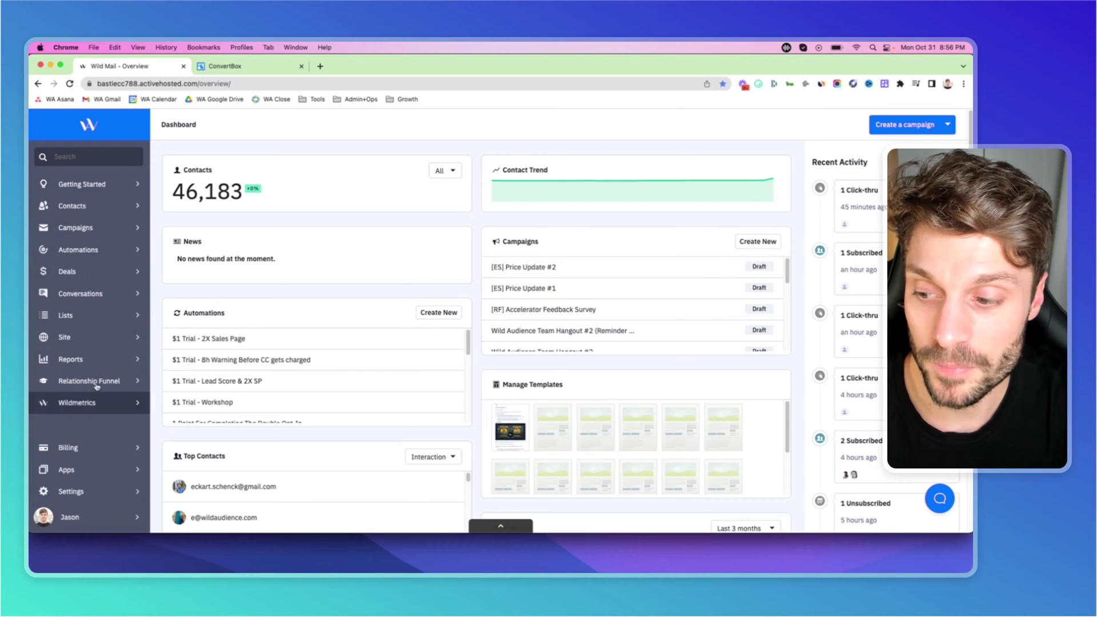
Leave the dashboard for the Site section using the left sidebar.
left_click(83, 335)
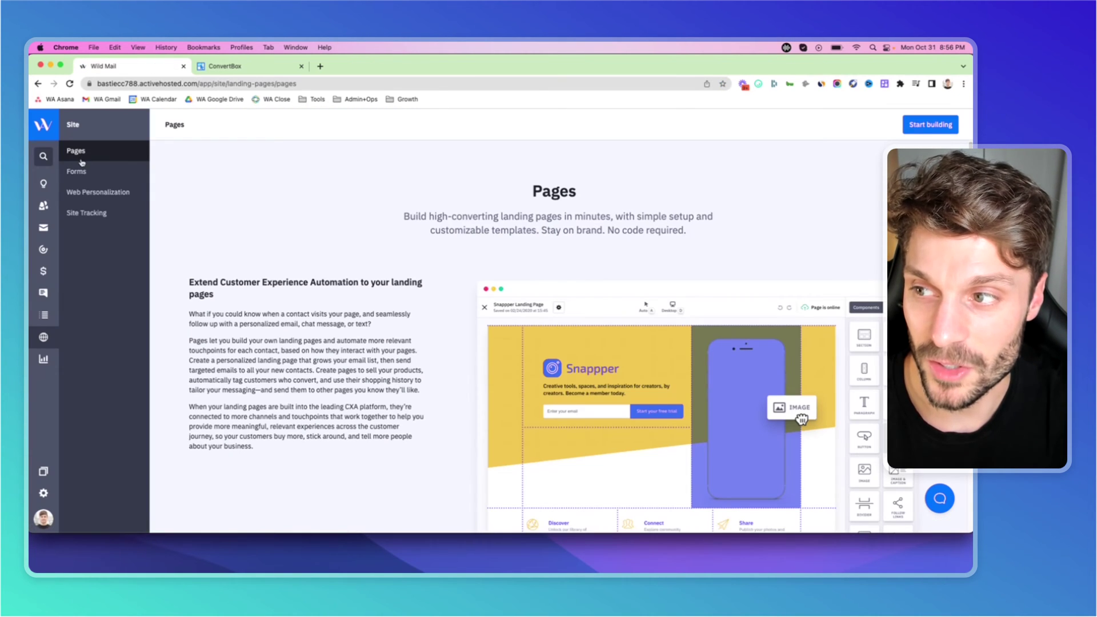
Start a new form from Site > Forms and compare the Floating Bar and Modal styles.
left_click(79, 175)
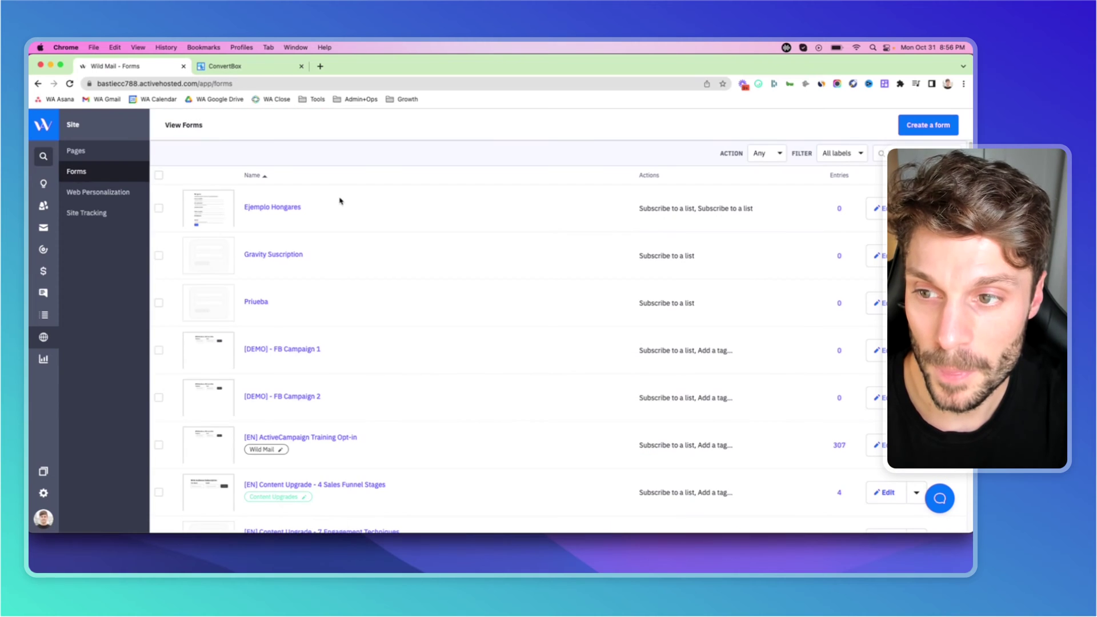
left_click(928, 127)
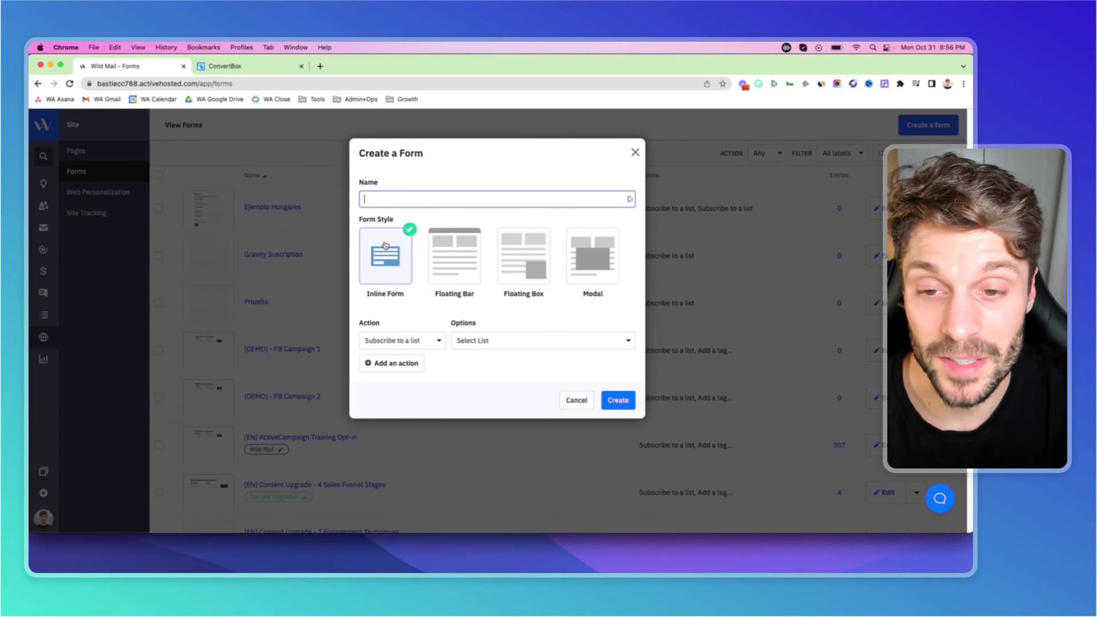
left_click(466, 253)
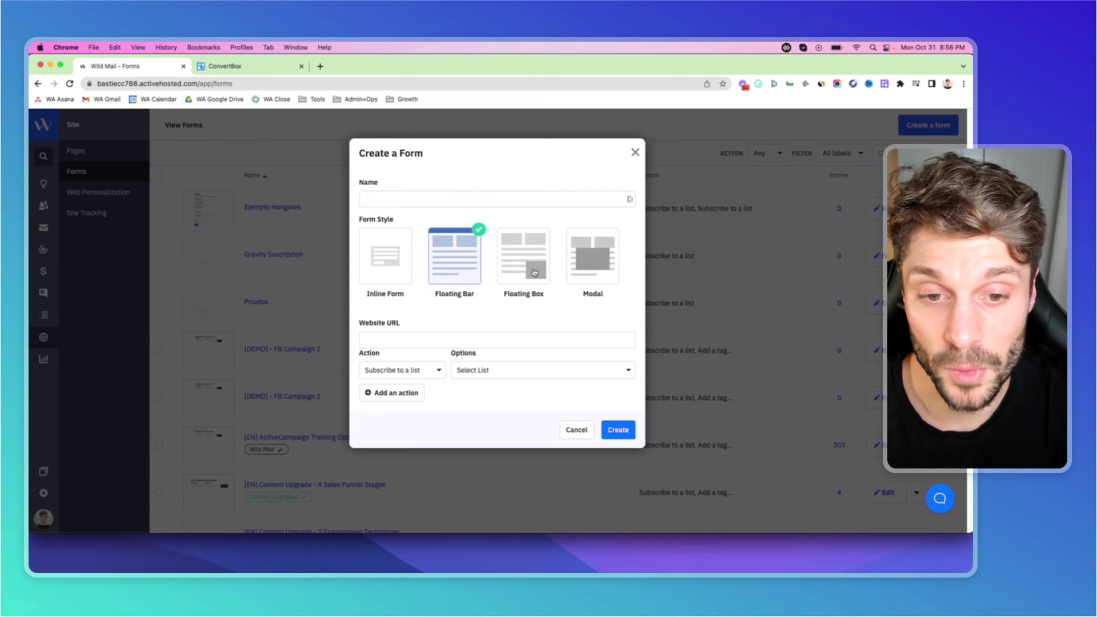
left_click(592, 265)
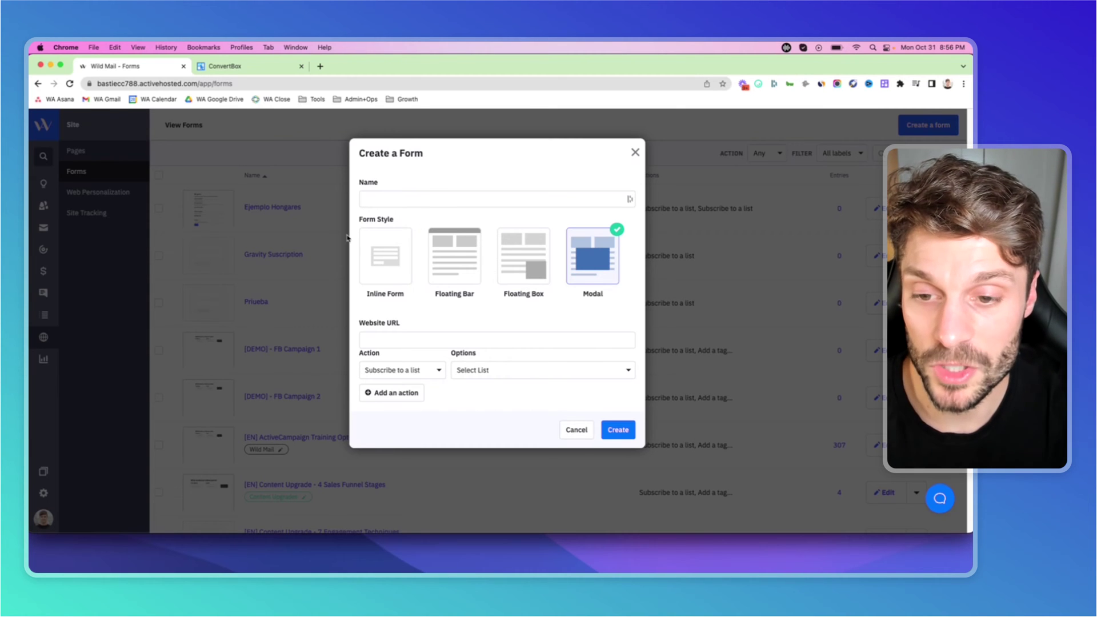
Create an Inline Form named 'Test 1' that subscribes sign-ups to Main List [EN].
left_click(386, 253)
left_click(389, 198)
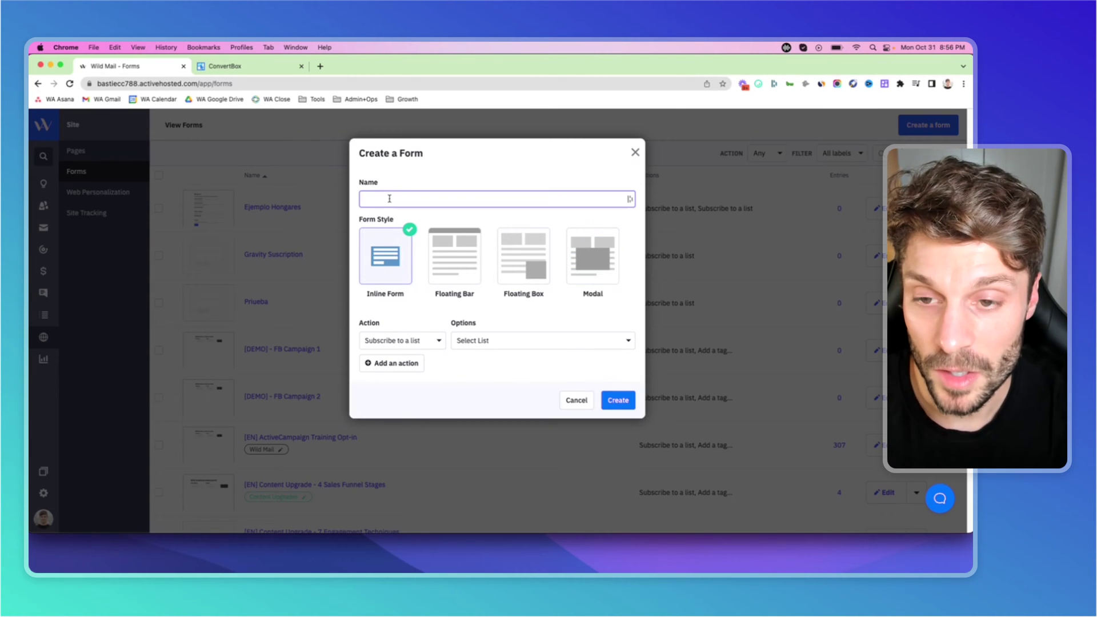
type("Test 1")
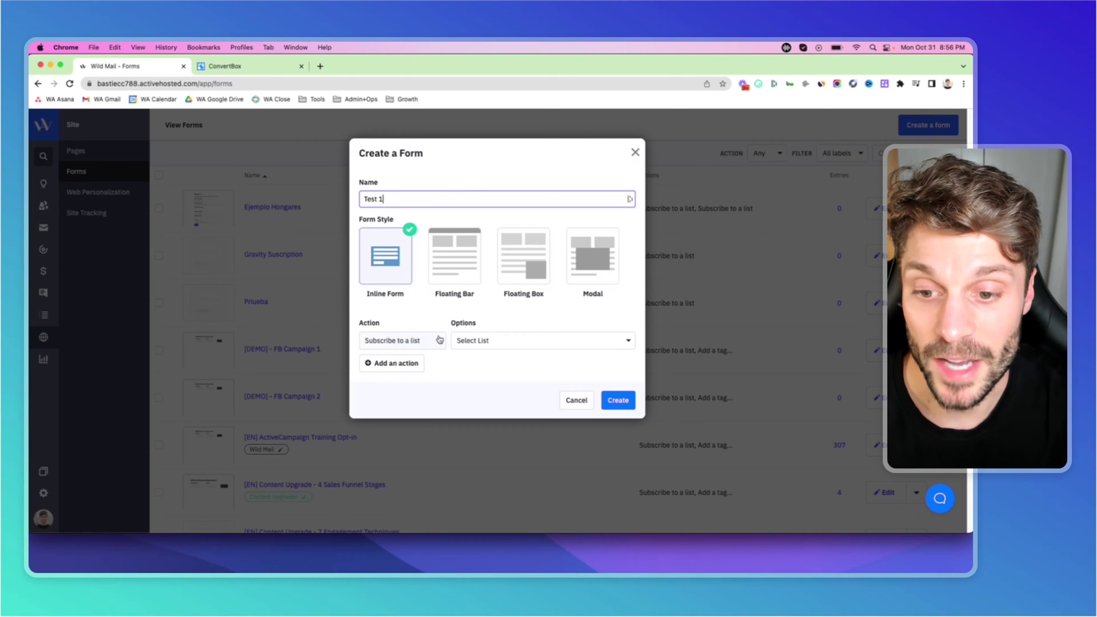
left_click(562, 346)
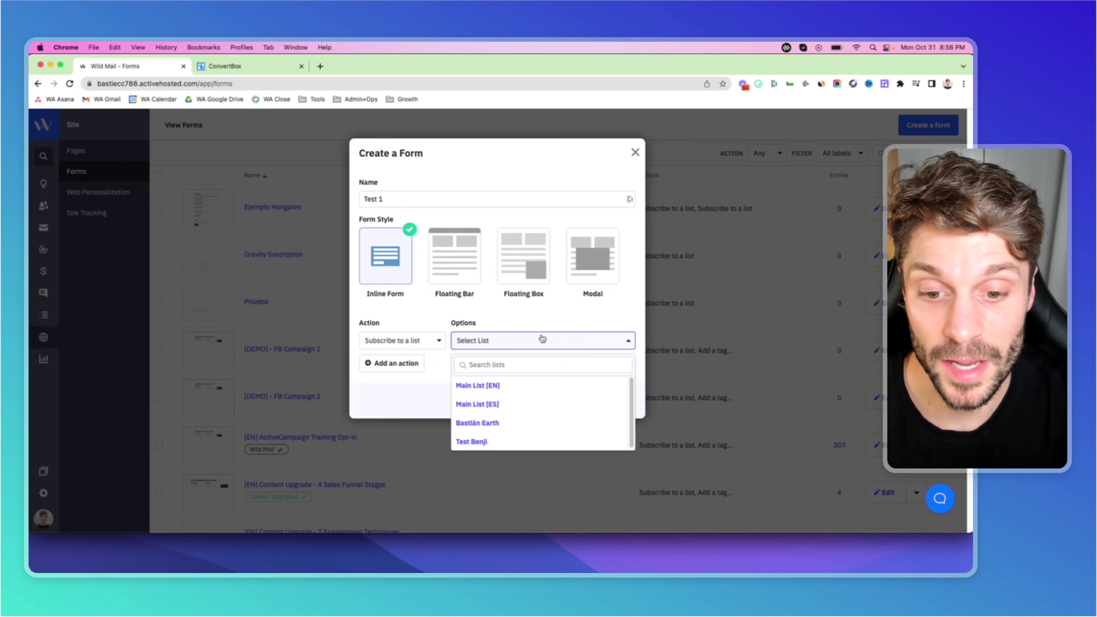
left_click(504, 386)
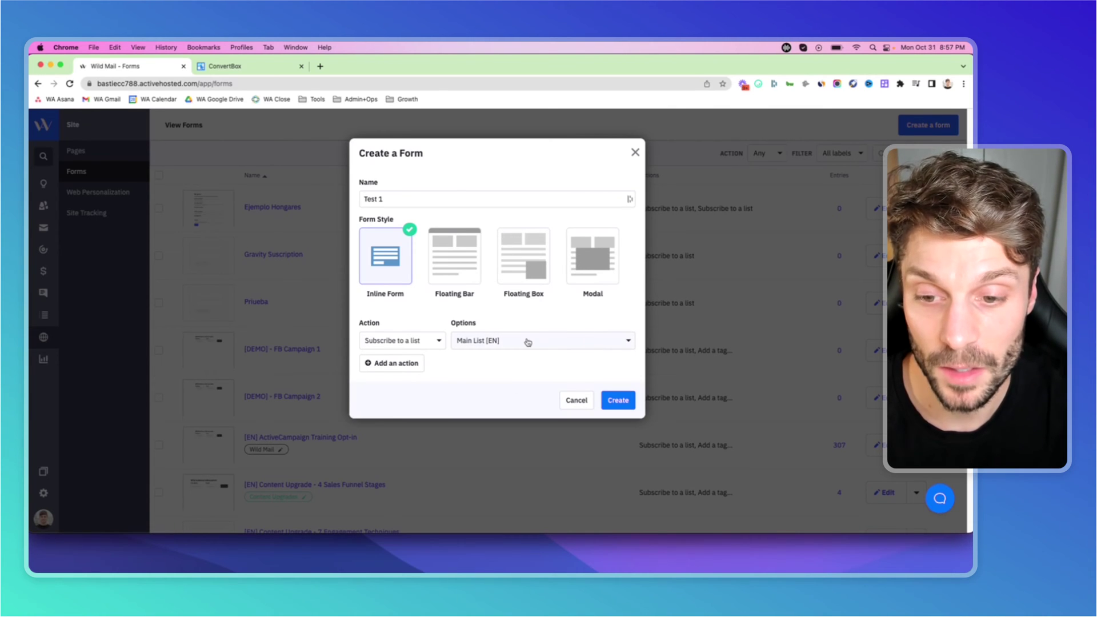
left_click(618, 400)
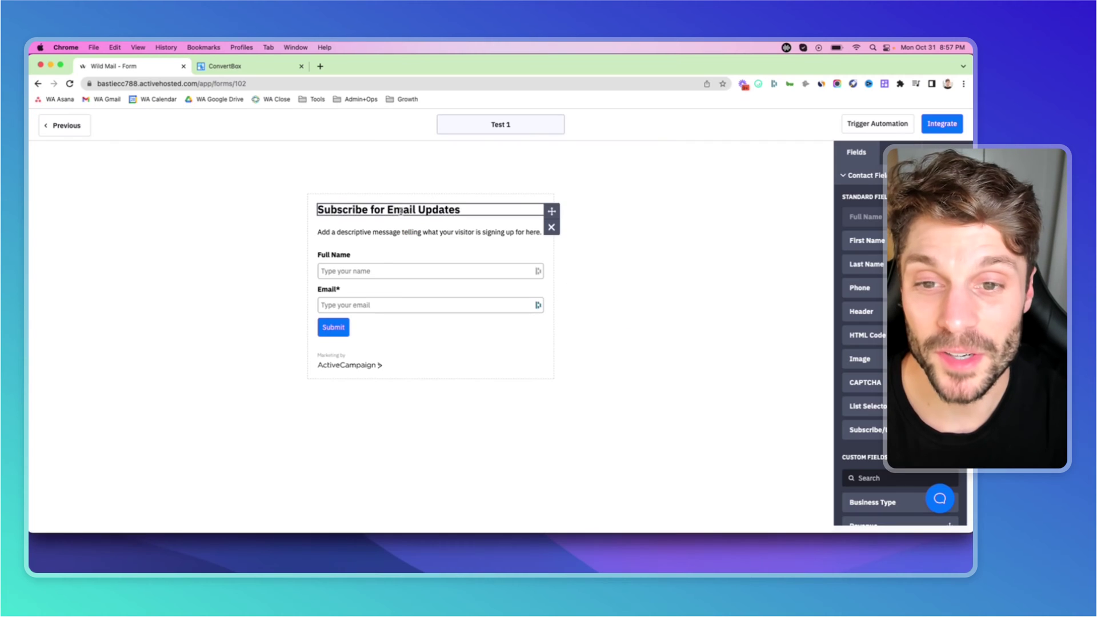
Select the form heading and description blocks to inspect their settings.
left_click(468, 212)
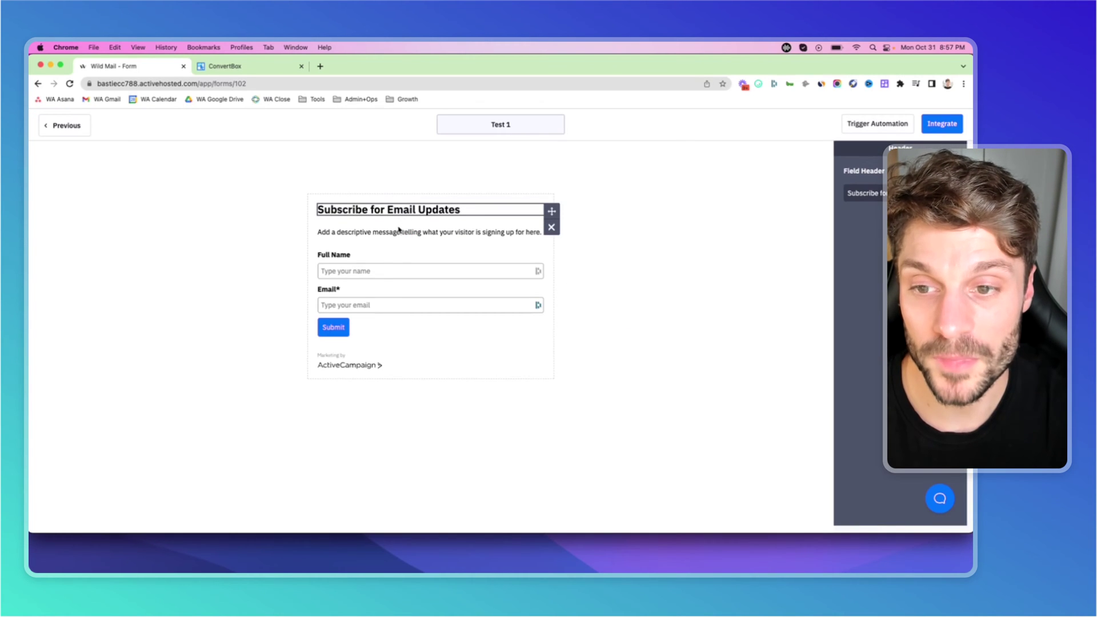
left_click(433, 233)
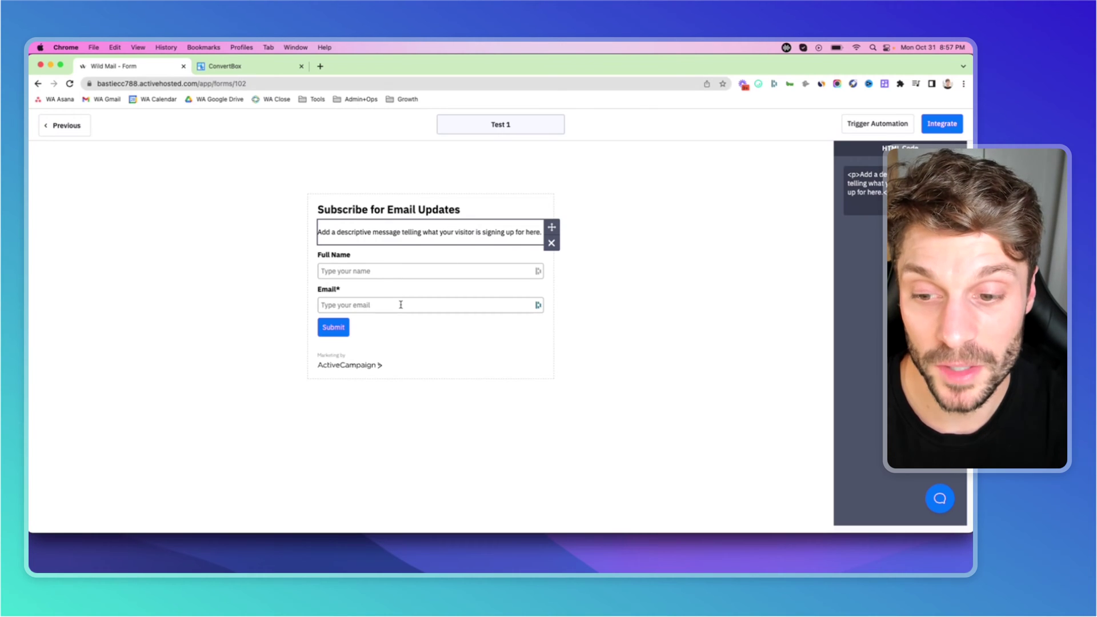
left_click(370, 362)
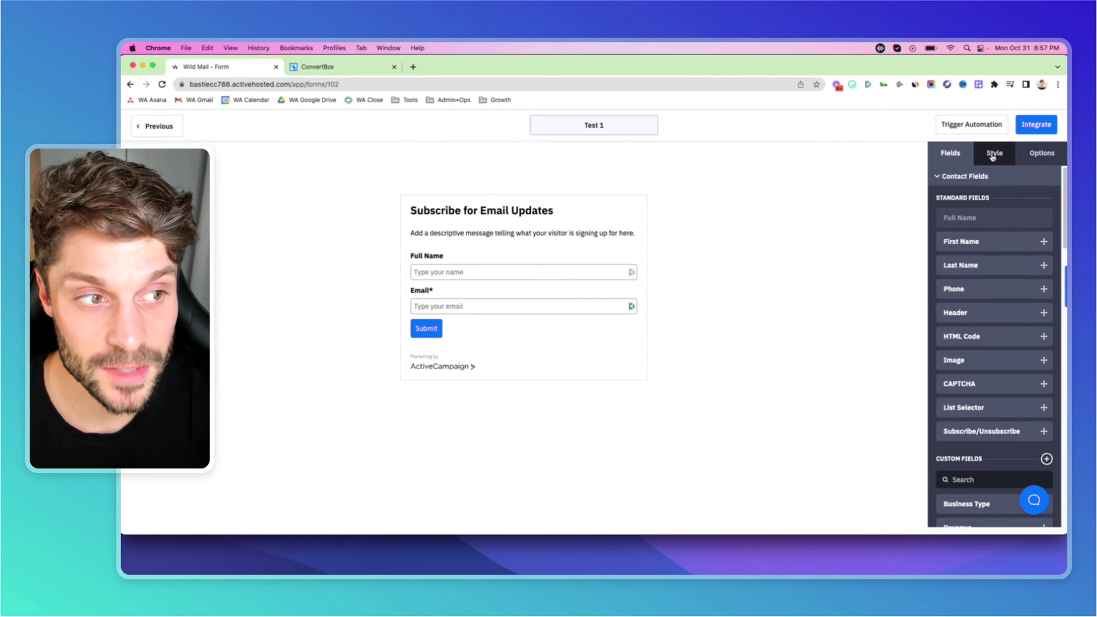
Switch AC Branding to OFF in the form's Style settings.
left_click(887, 161)
scroll(996, 254, "down", 3)
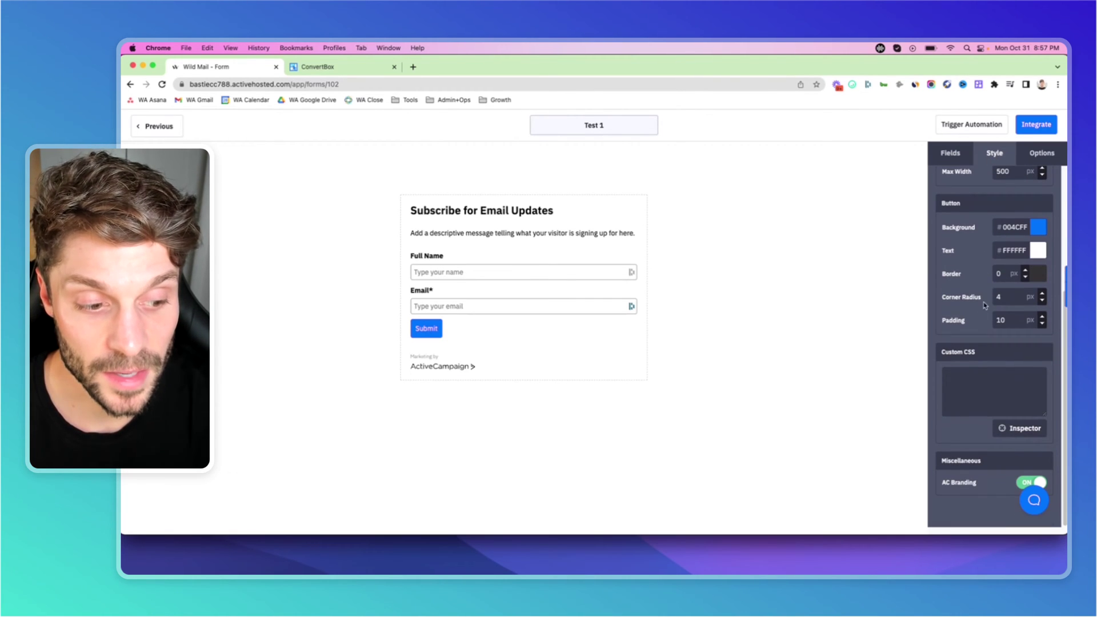
scroll(988, 315, "up", 3)
scroll(1000, 400, "down", 3)
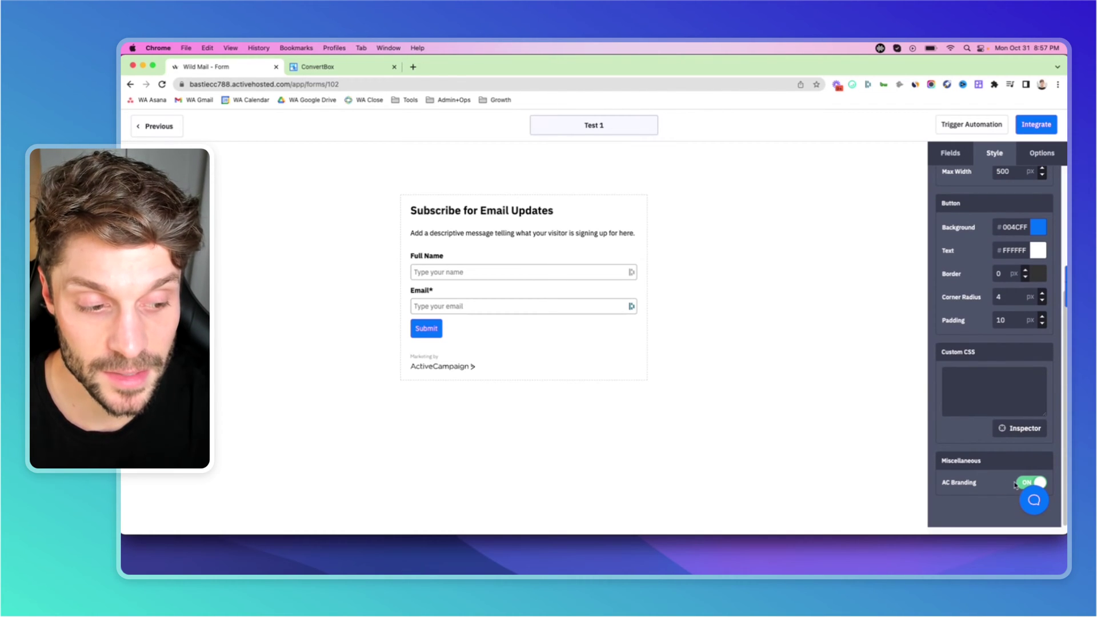
left_click(1038, 482)
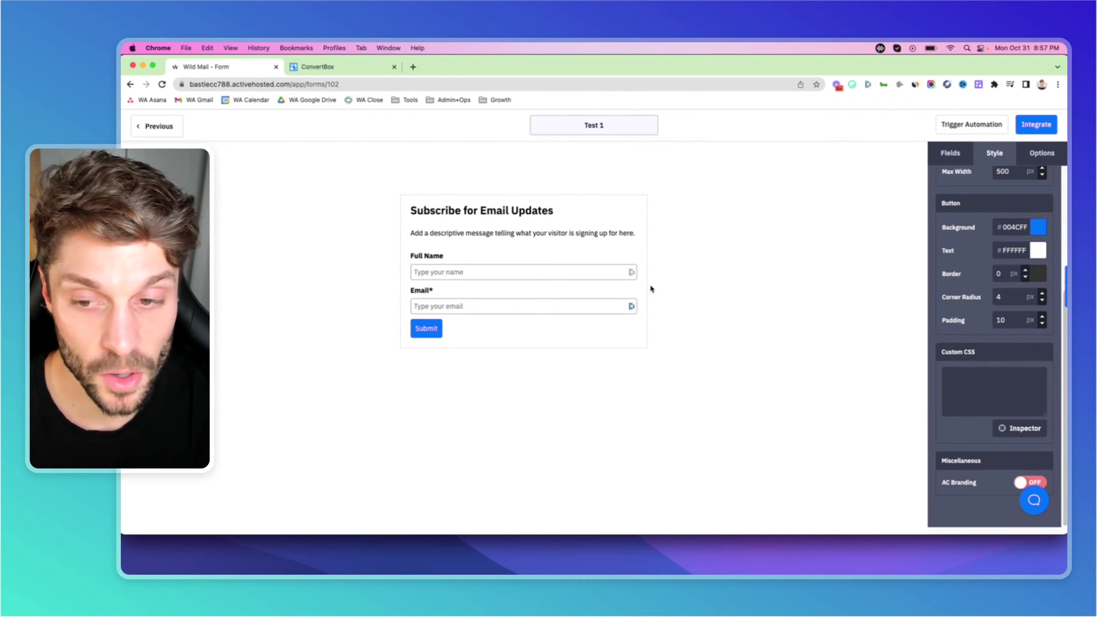
scroll(997, 262, "up", 3)
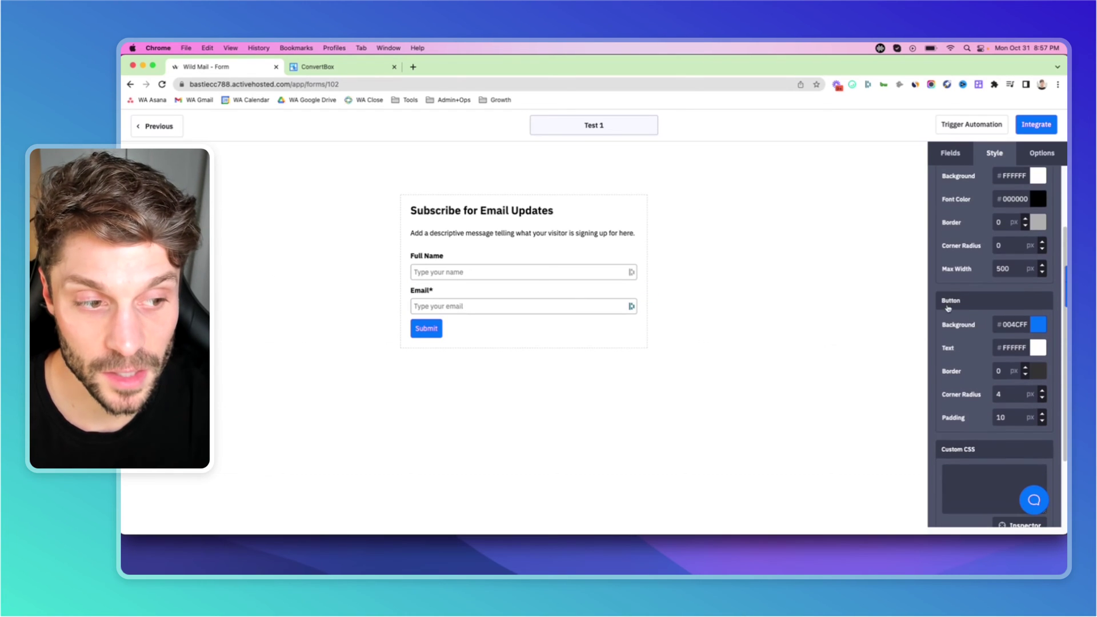
scroll(1001, 338, "down", 1)
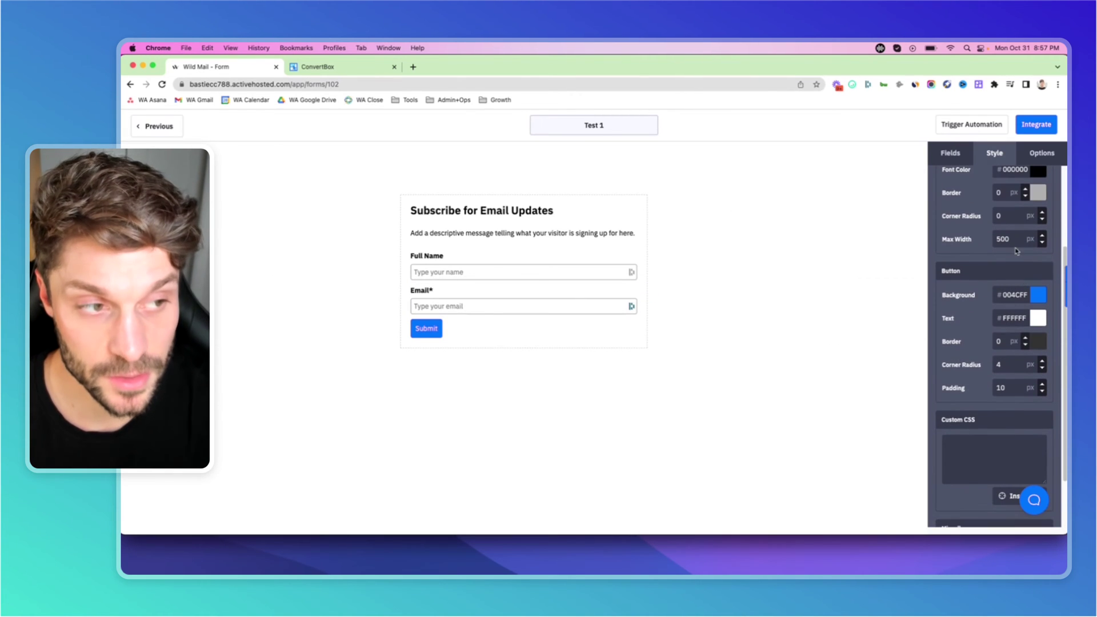
scroll(991, 241, "up", 4)
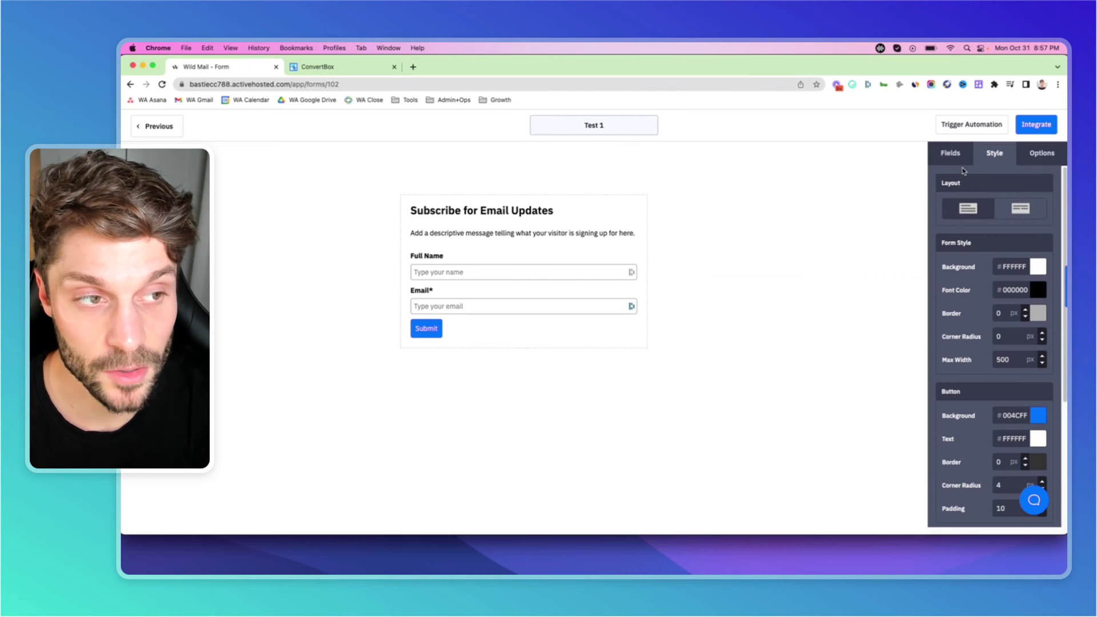
left_click(1028, 153)
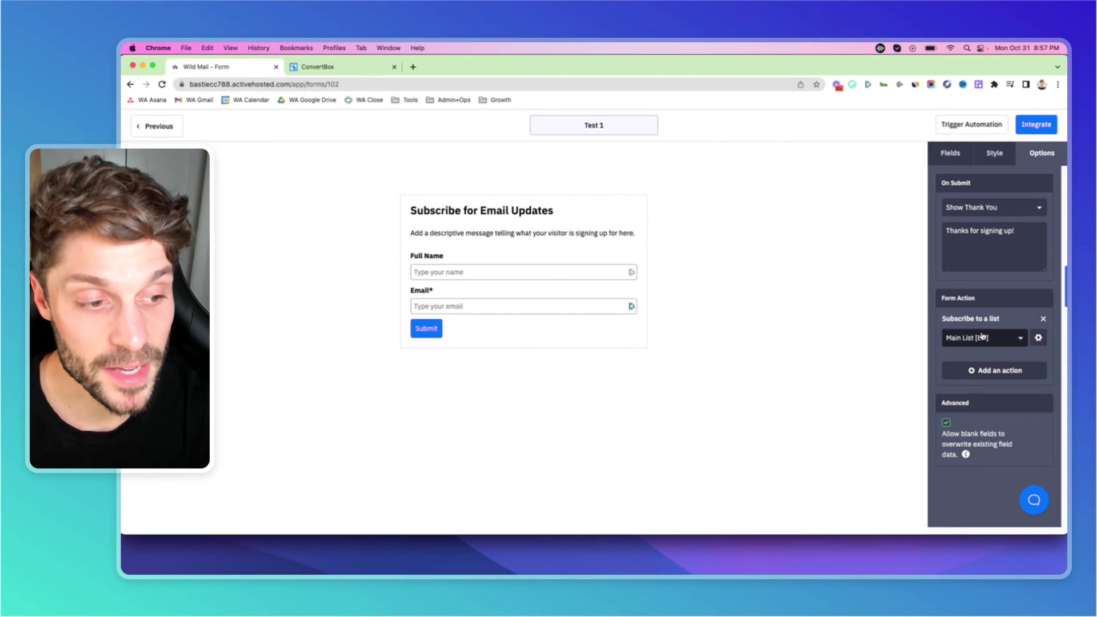
Review the On Submit and Form Action settings and begin adding another form action.
left_click(996, 373)
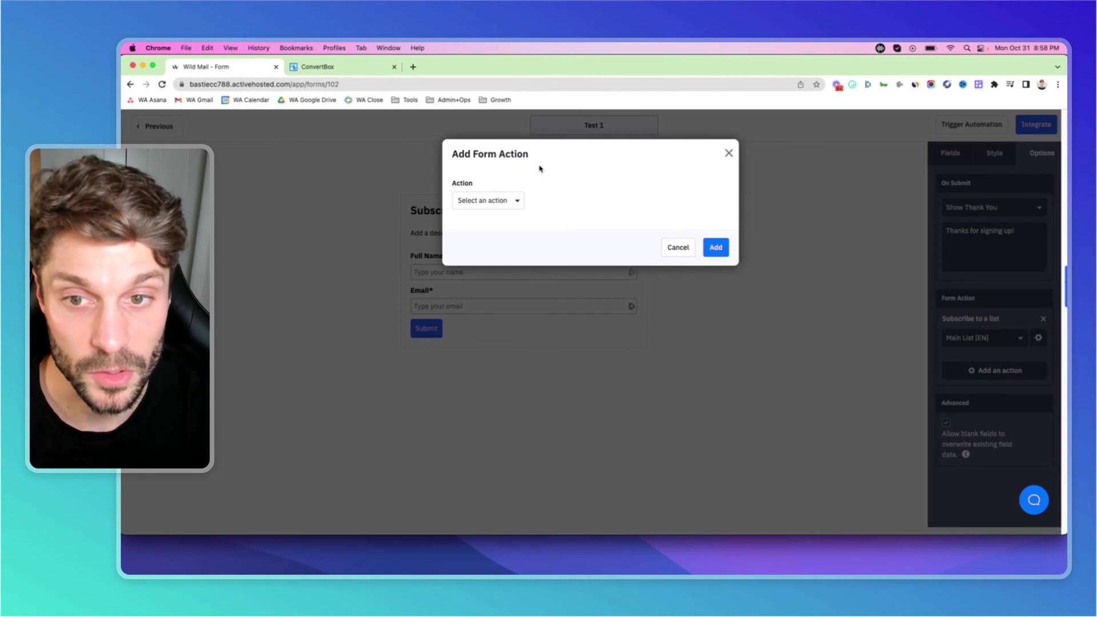
Try the Email results and Subscribe to a list action types, then discard the new action.
left_click(515, 202)
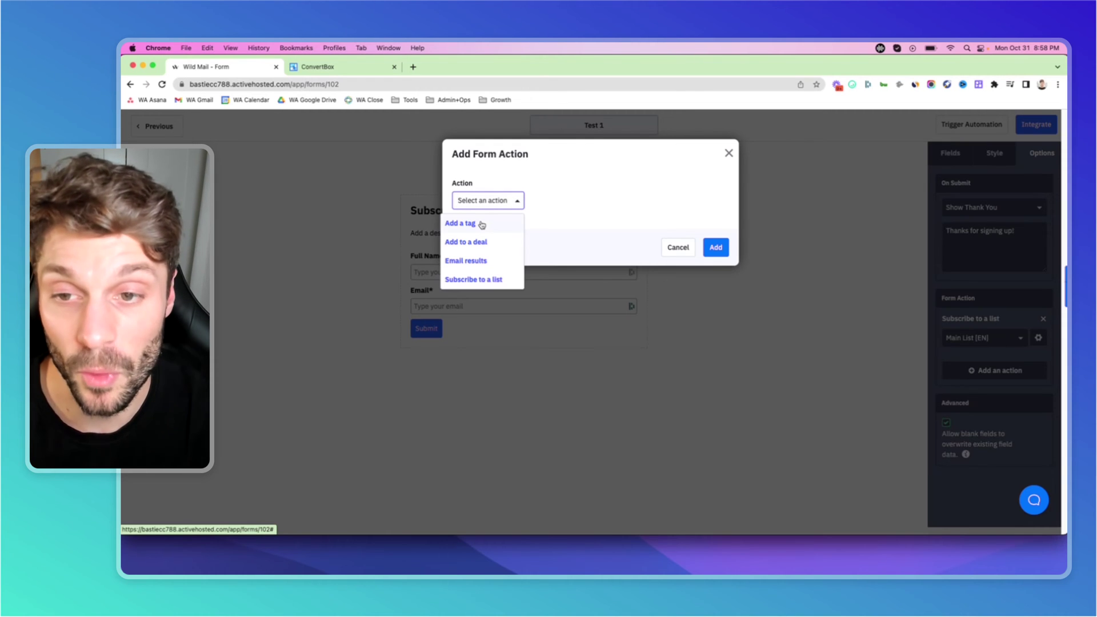
left_click(483, 262)
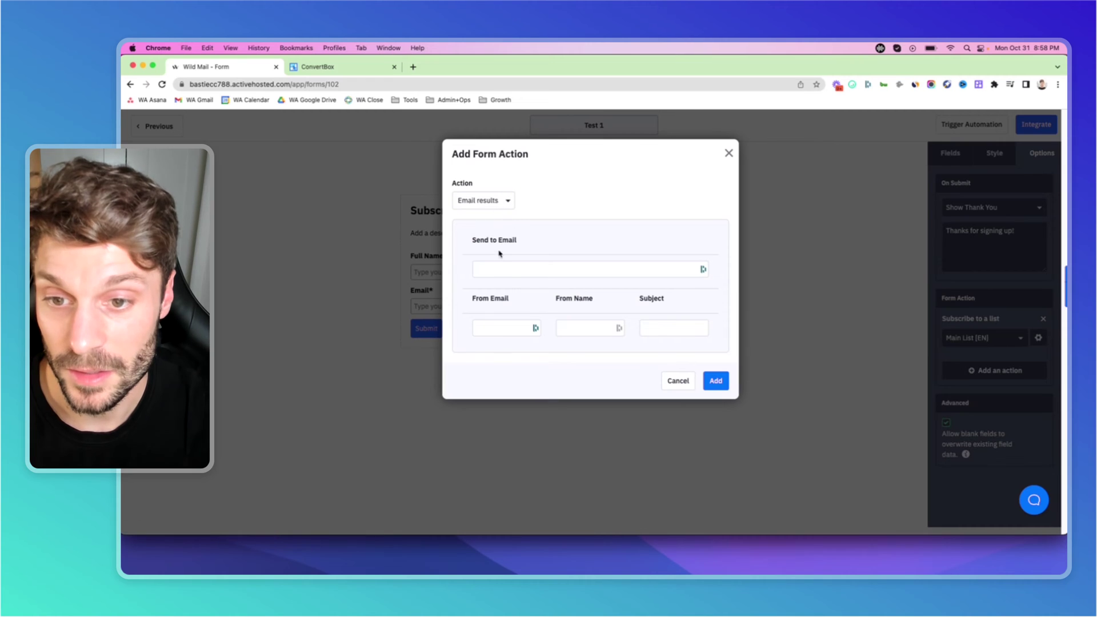
left_click(528, 269)
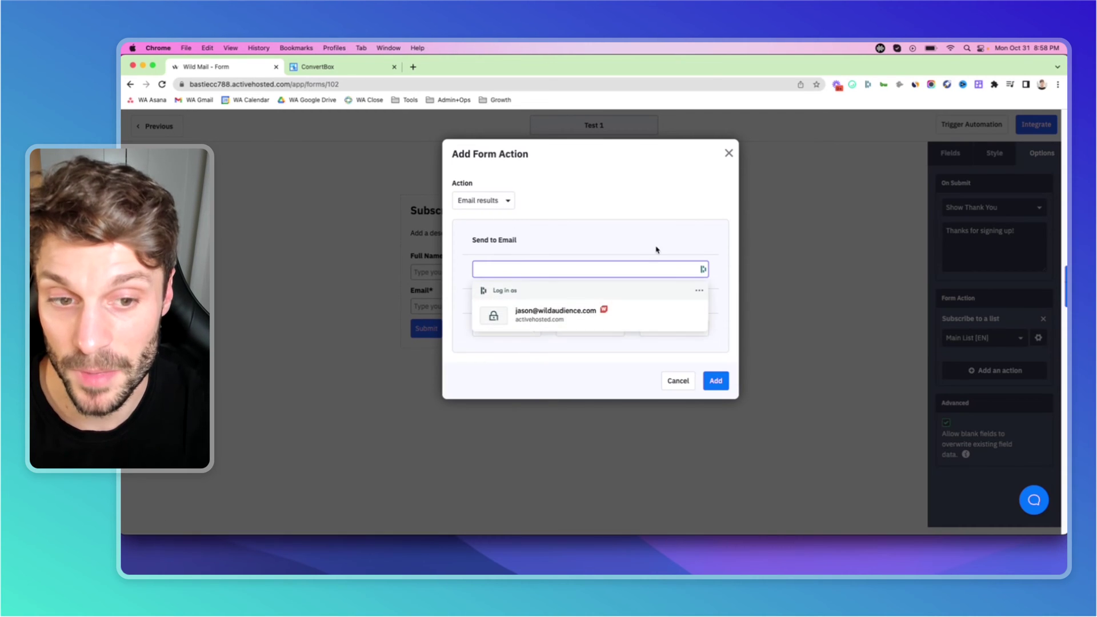
left_click(498, 204)
left_click(475, 281)
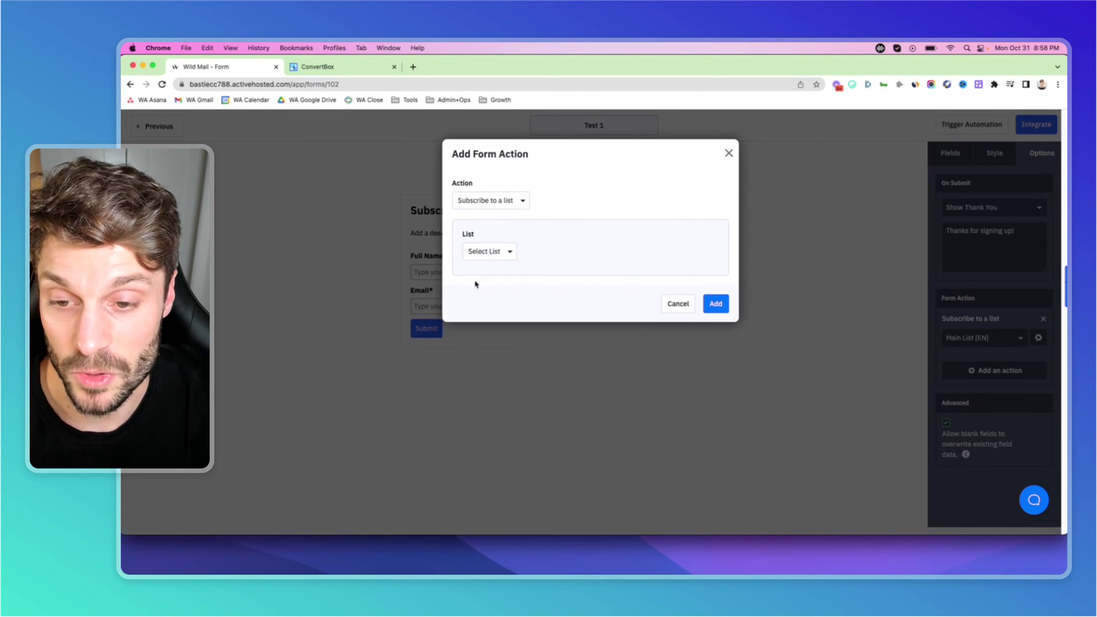
left_click(728, 153)
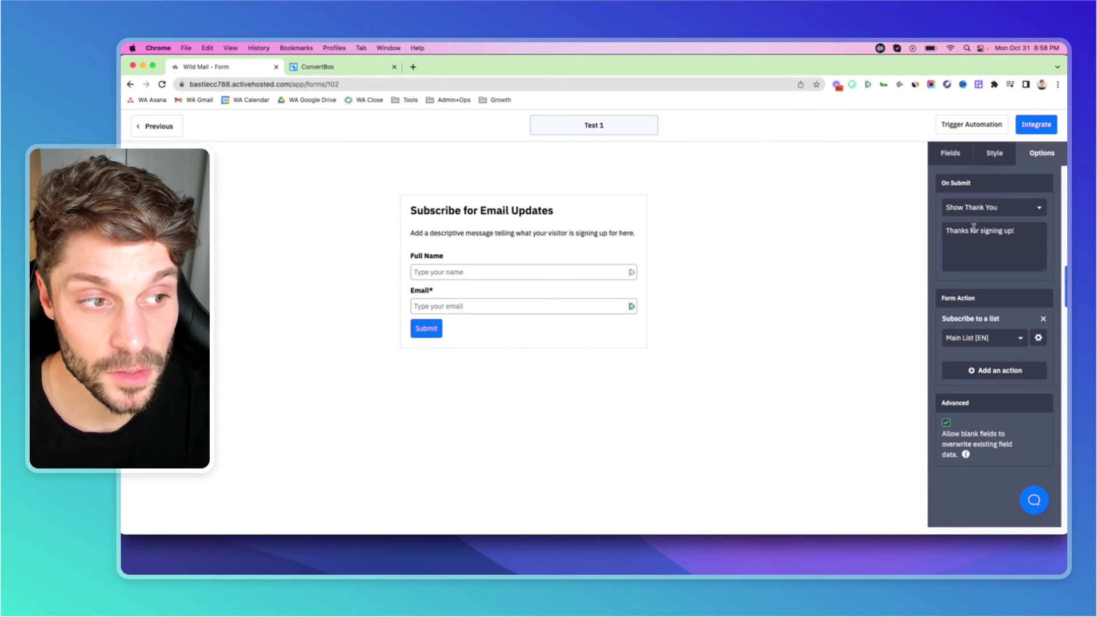
Keep Show Thank You on submit and open the Main List [EN] subscription action.
left_click(983, 209)
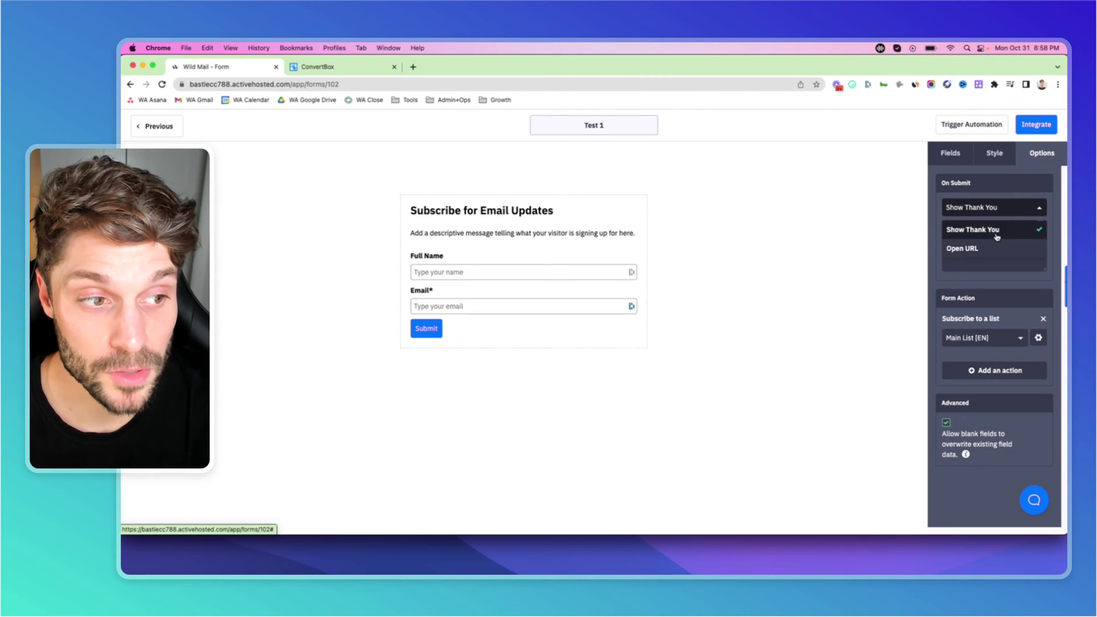
left_click(991, 230)
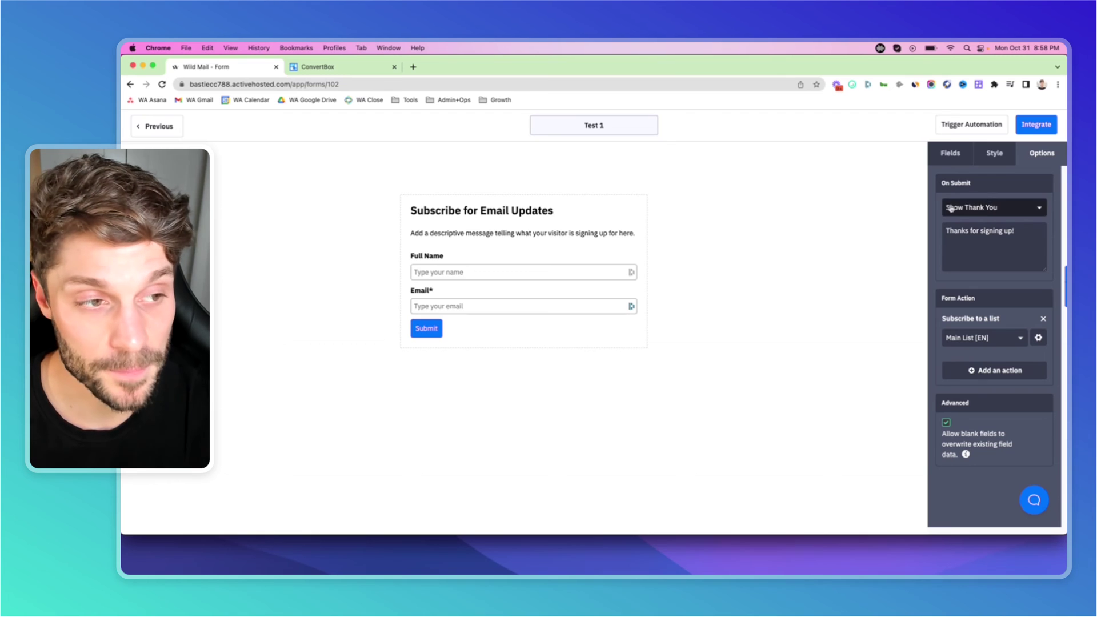
left_click(1038, 338)
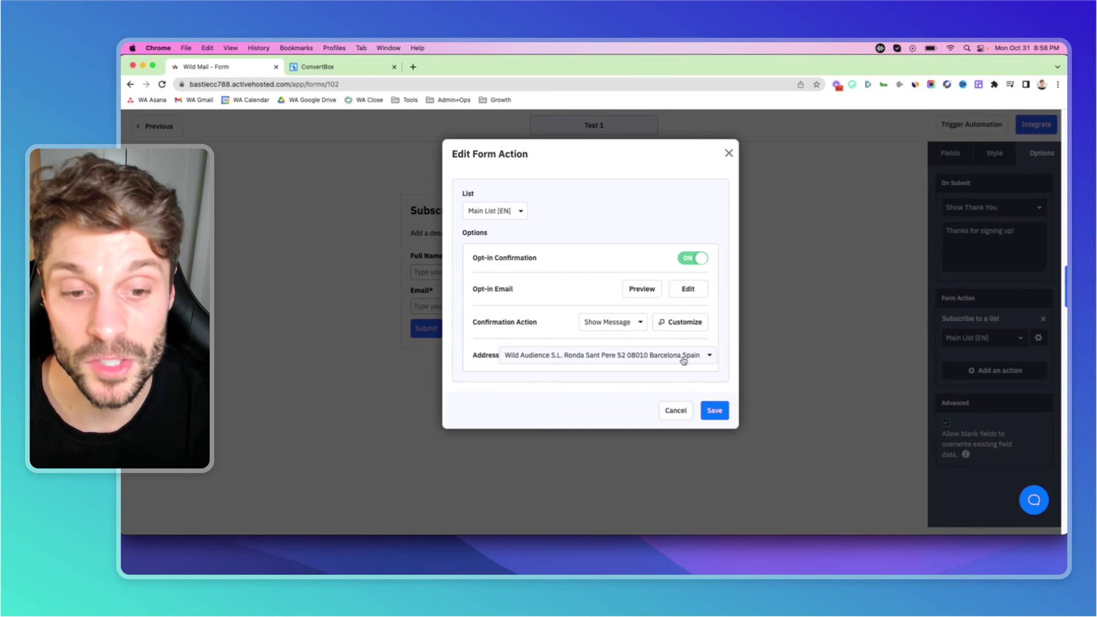
left_click(675, 410)
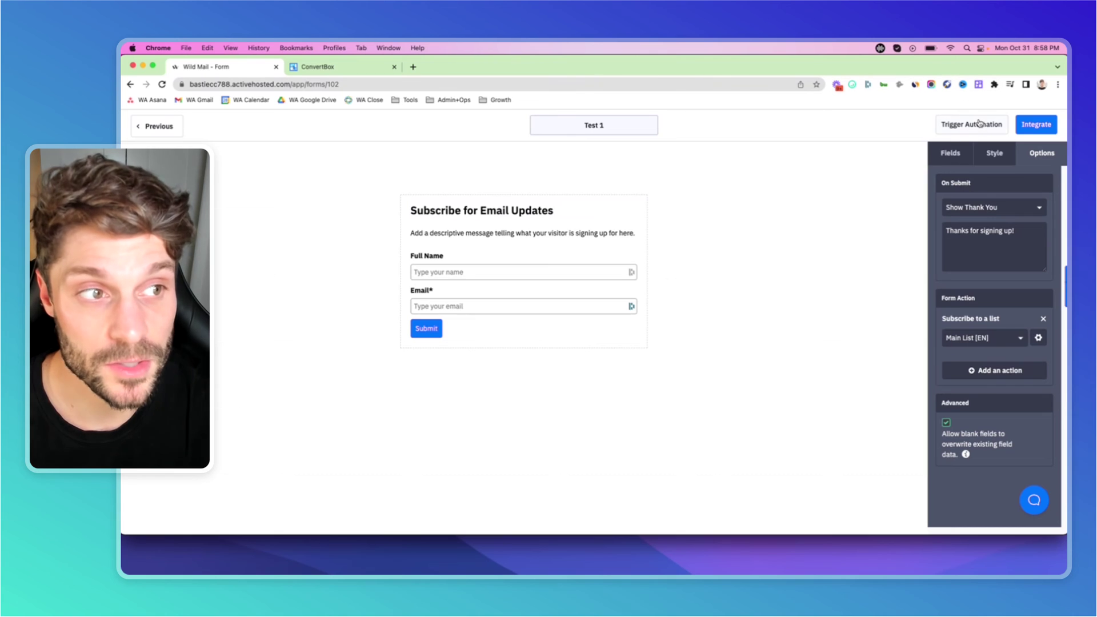
Open the form's Integrate page and browse the Link, WordPress and Facebook options.
left_click(1034, 126)
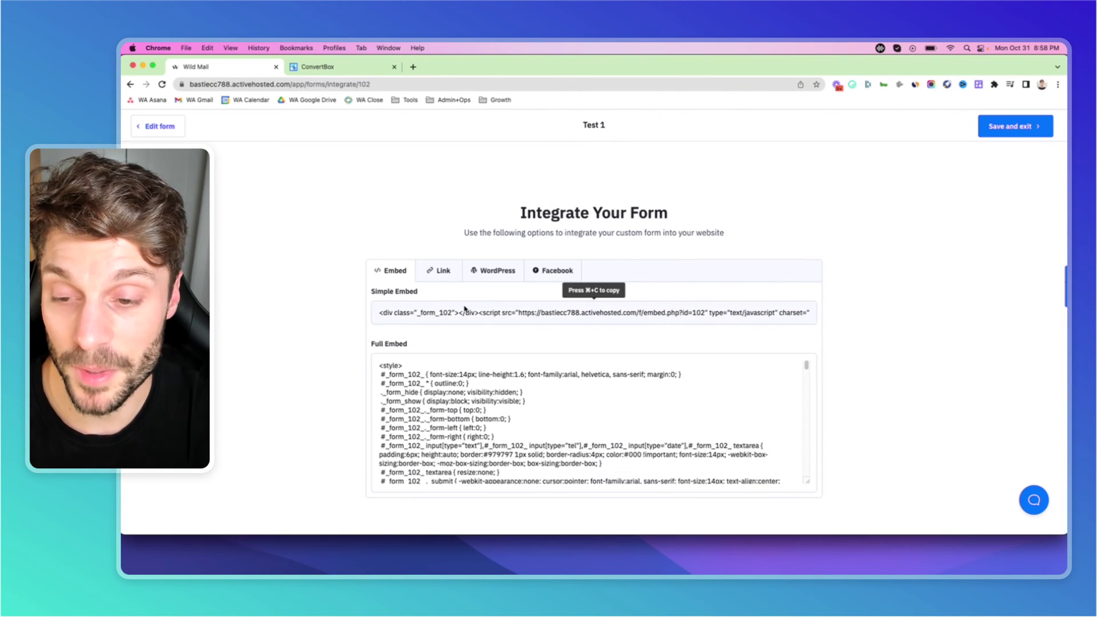
left_click(444, 275)
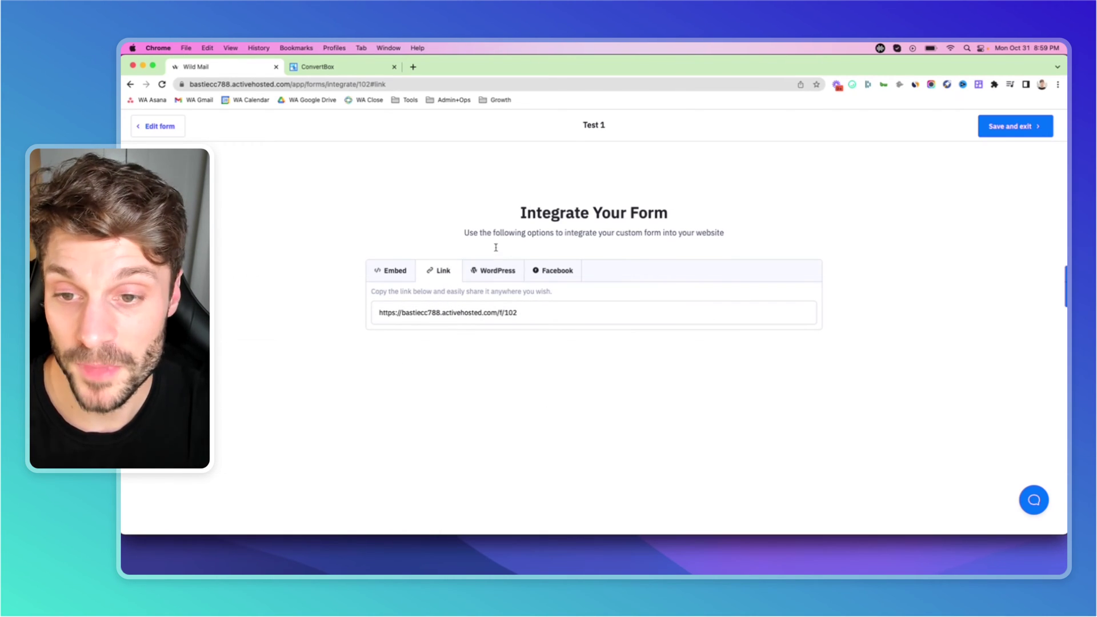
left_click(491, 271)
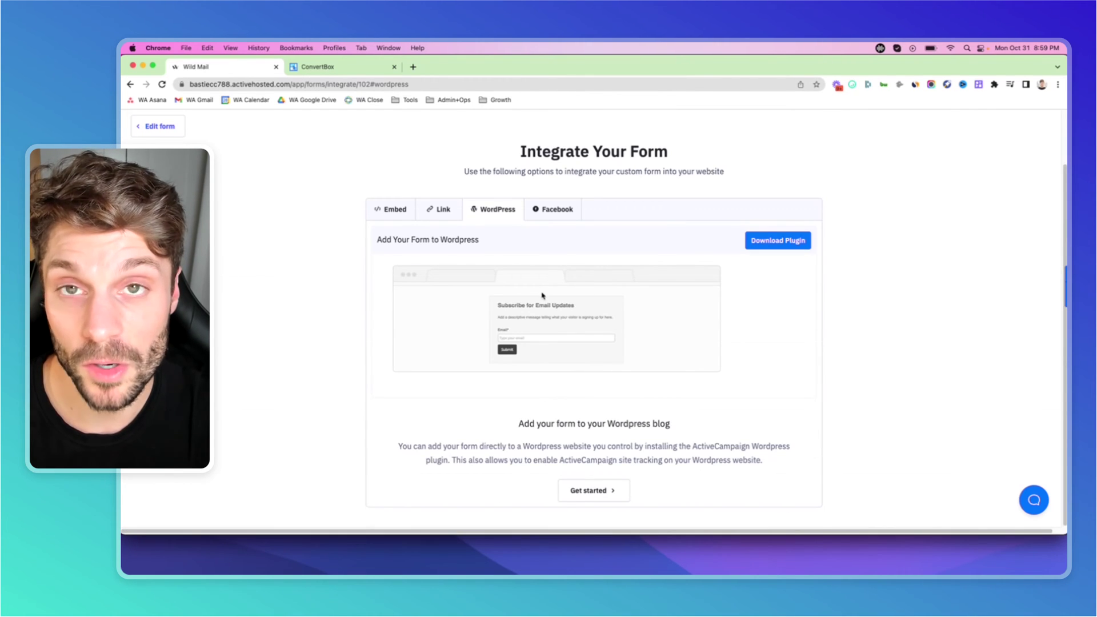
scroll(565, 266, "up", 1)
left_click(534, 231)
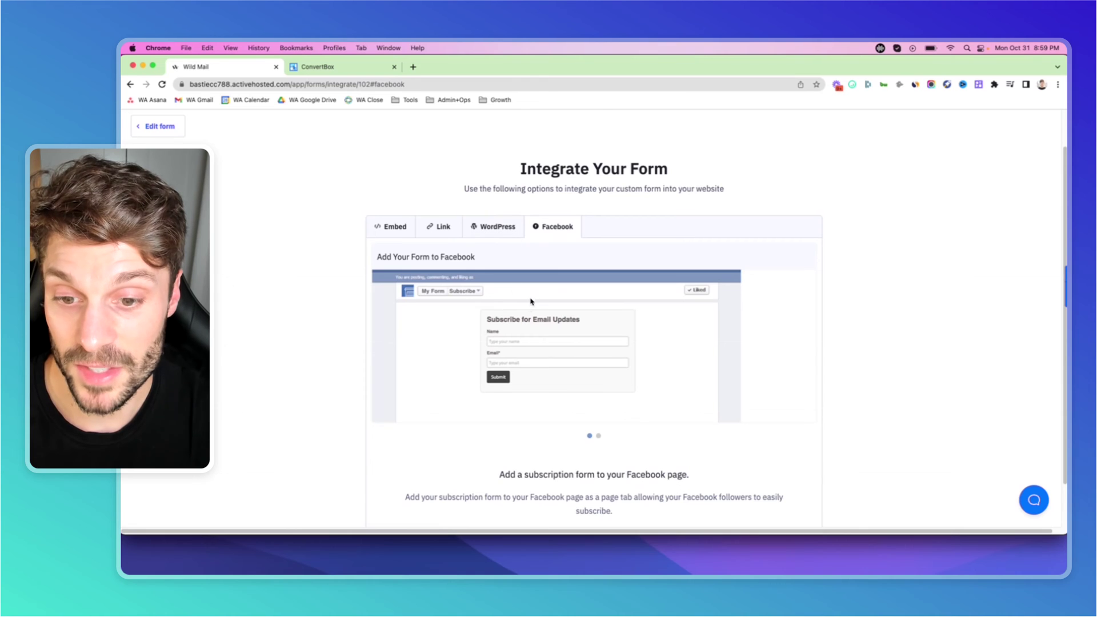
scroll(531, 302, "down", 2)
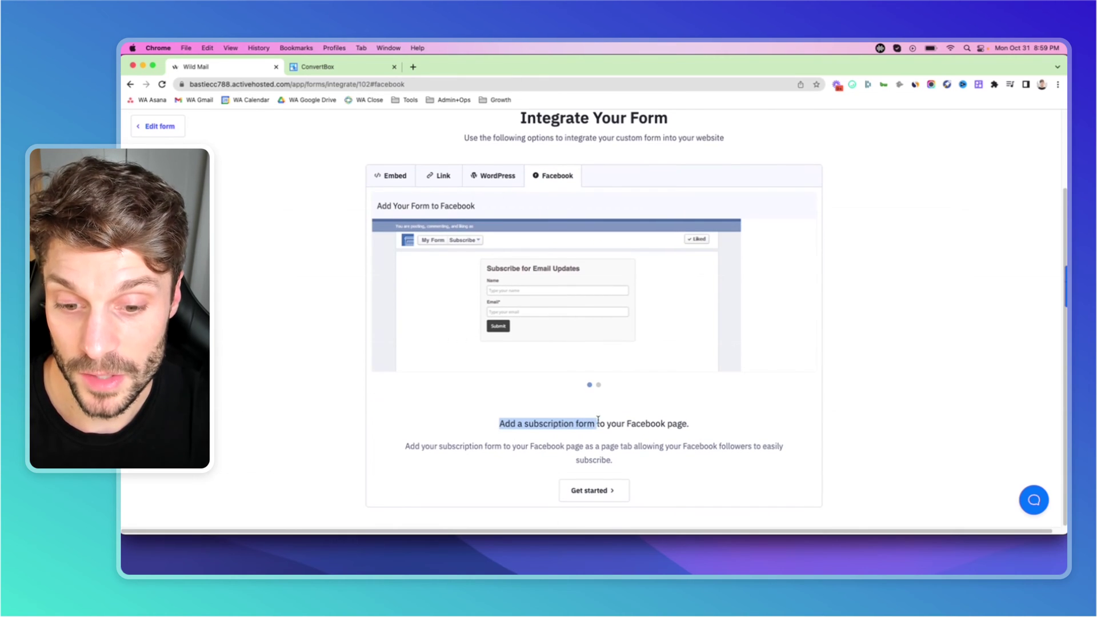
left_click_drag(598, 420, 683, 421)
left_click(685, 432)
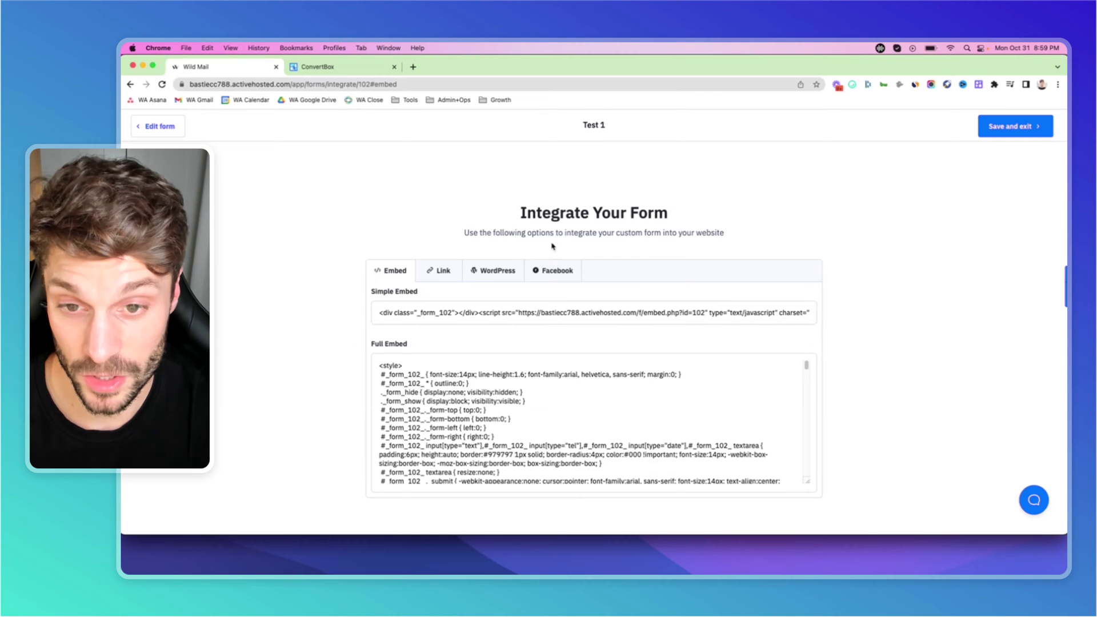
Return to the Embed tab and select the Simple Embed code.
left_click(553, 269)
scroll(625, 456, "down", 3)
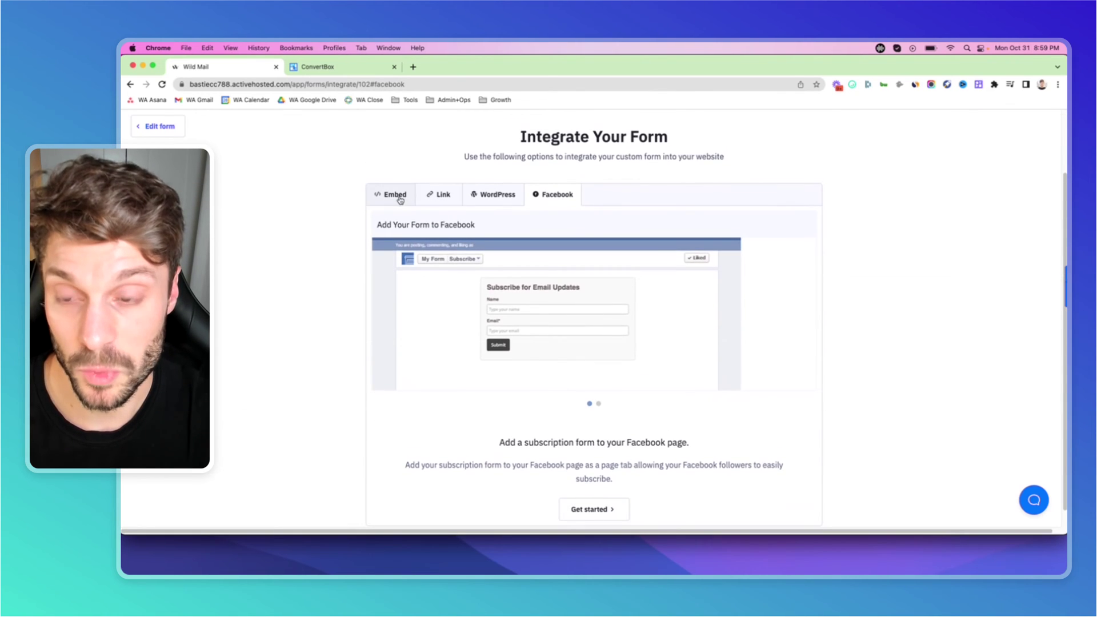
left_click(398, 194)
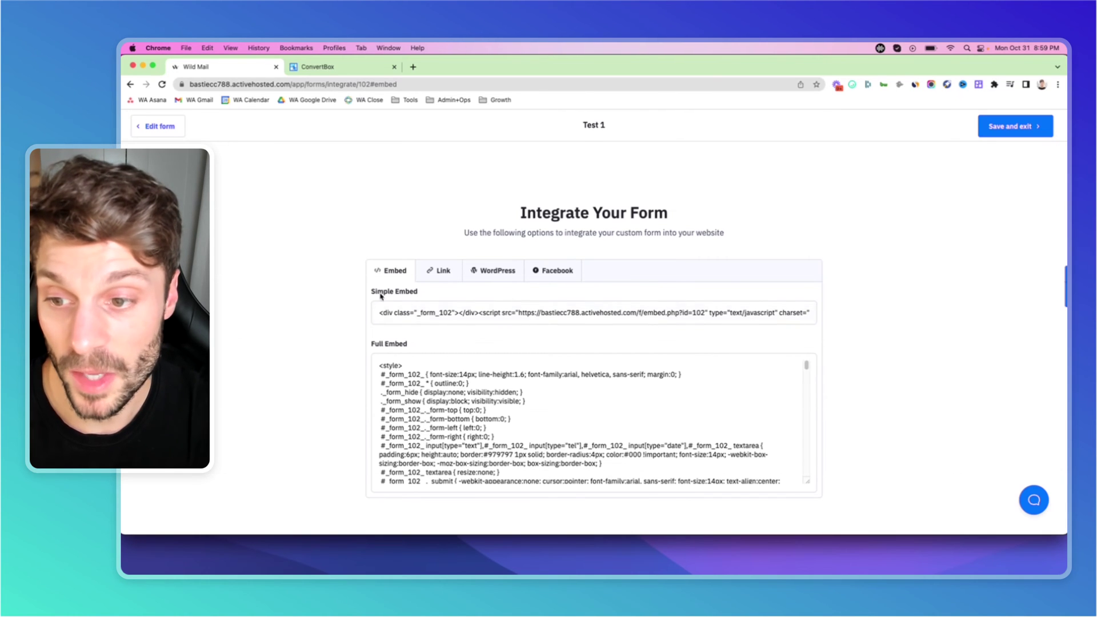
left_click_drag(379, 313, 746, 321)
Copy the selected Simple Embed snippet for form 102.
right_click(746, 321)
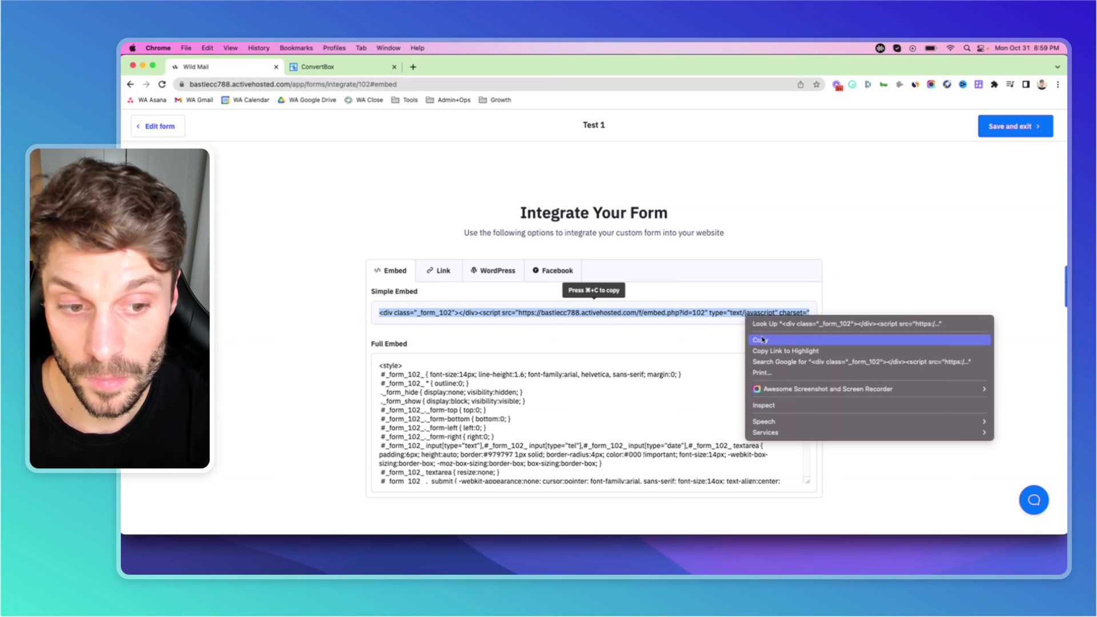
left_click(764, 341)
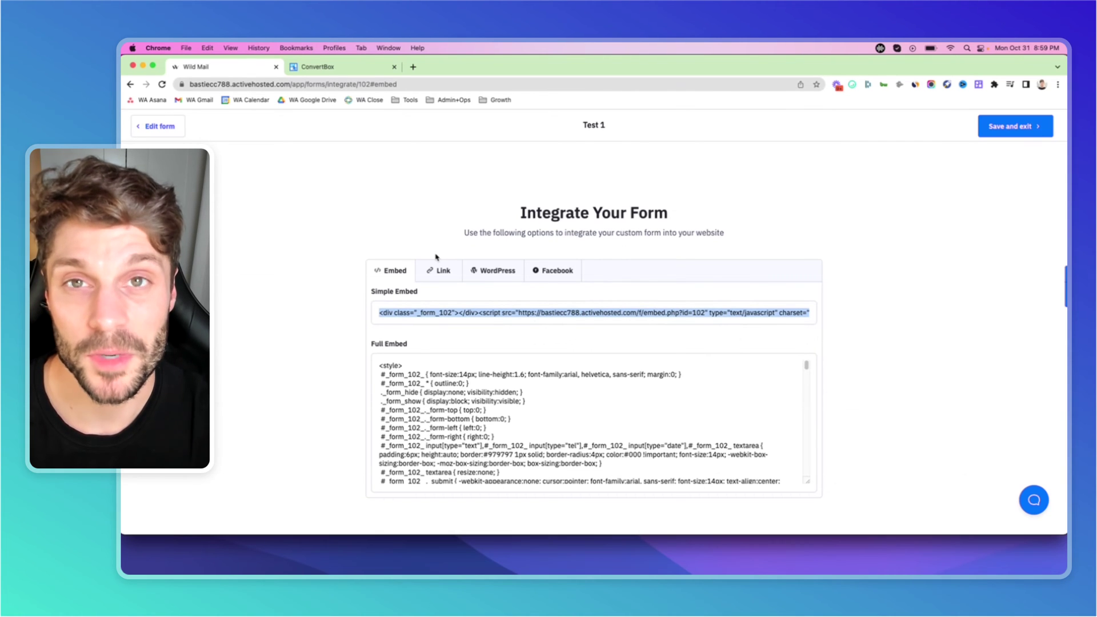
In ConvertBox, step through all five quiz questions and the details step, ending on Question 4.
left_click(348, 70)
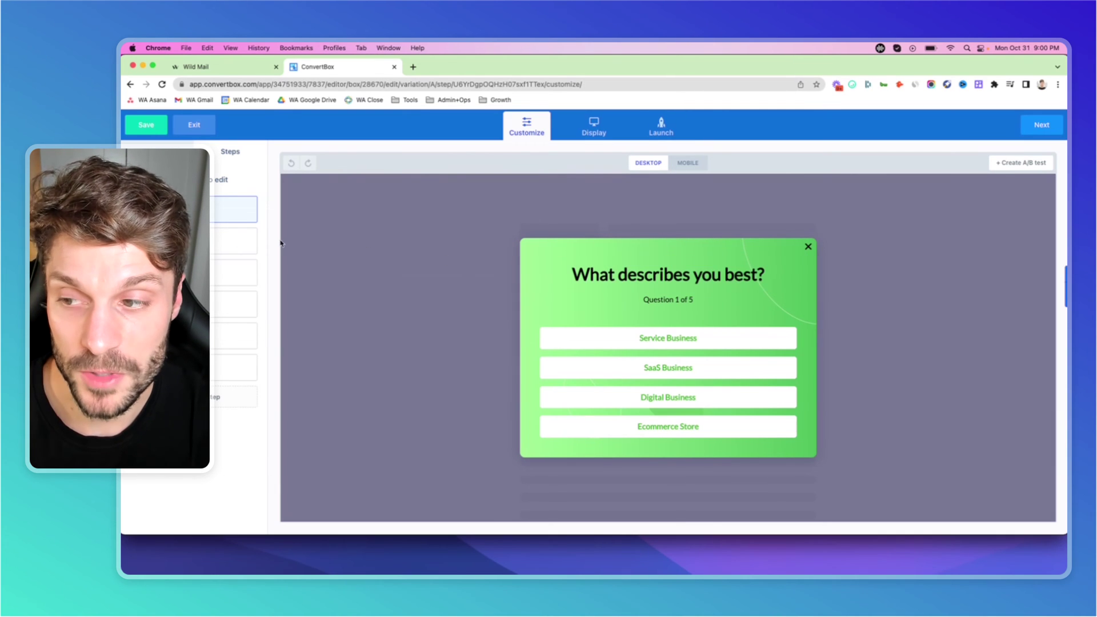
left_click(234, 241)
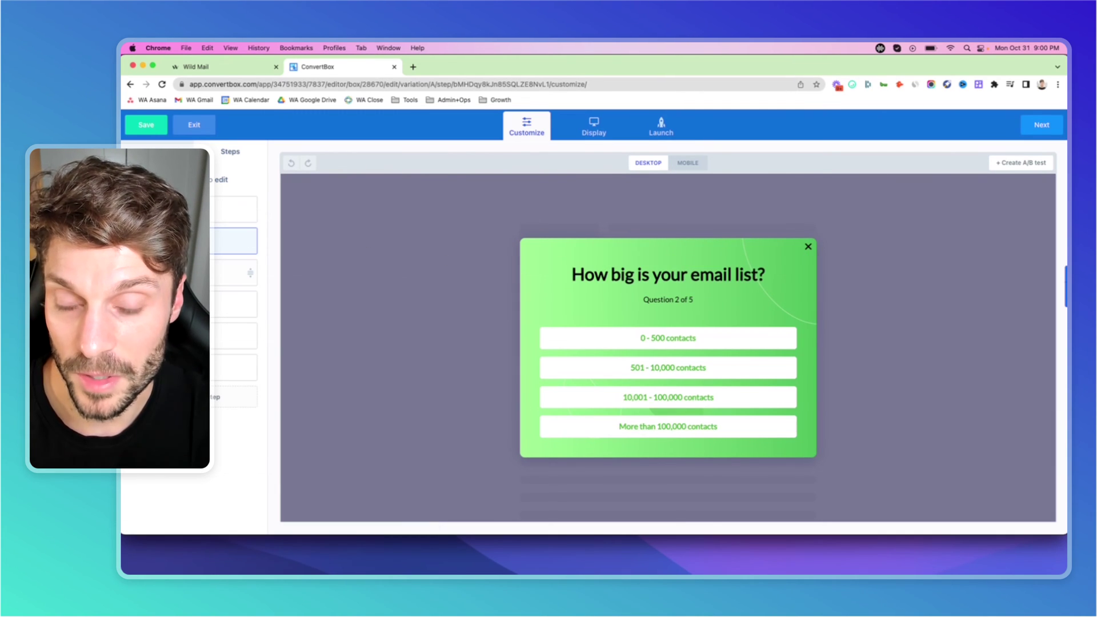
left_click(234, 272)
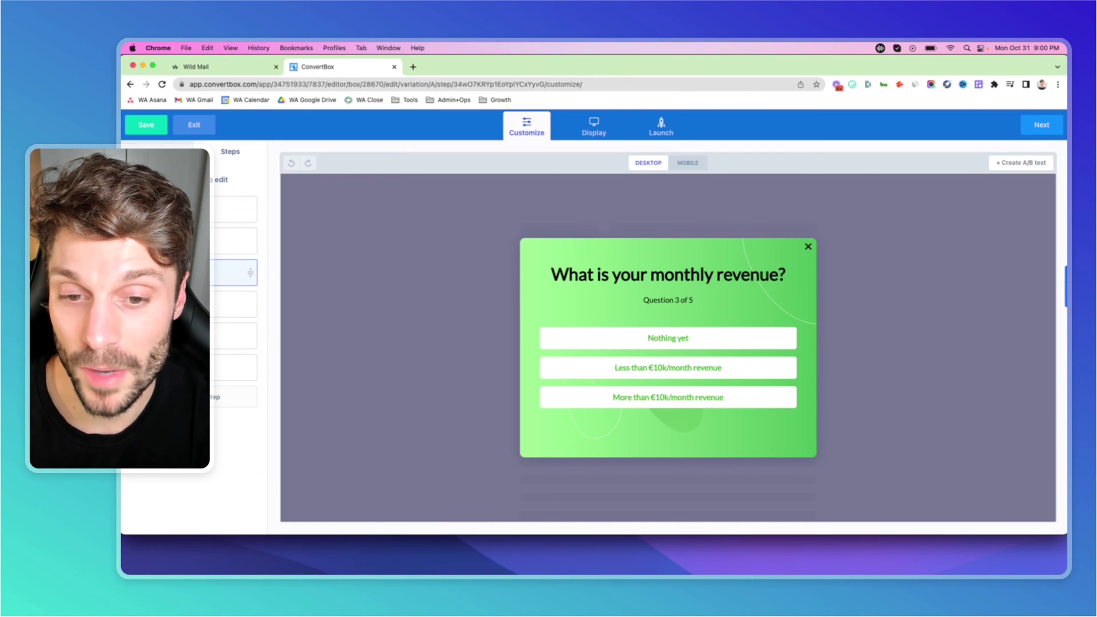
left_click(234, 304)
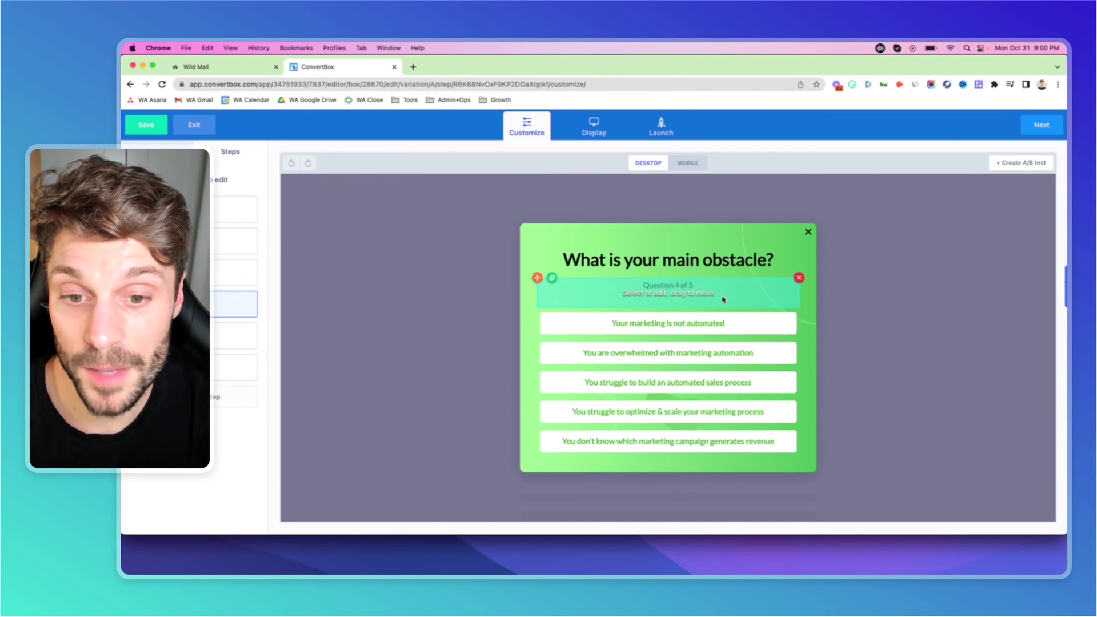
left_click(250, 336)
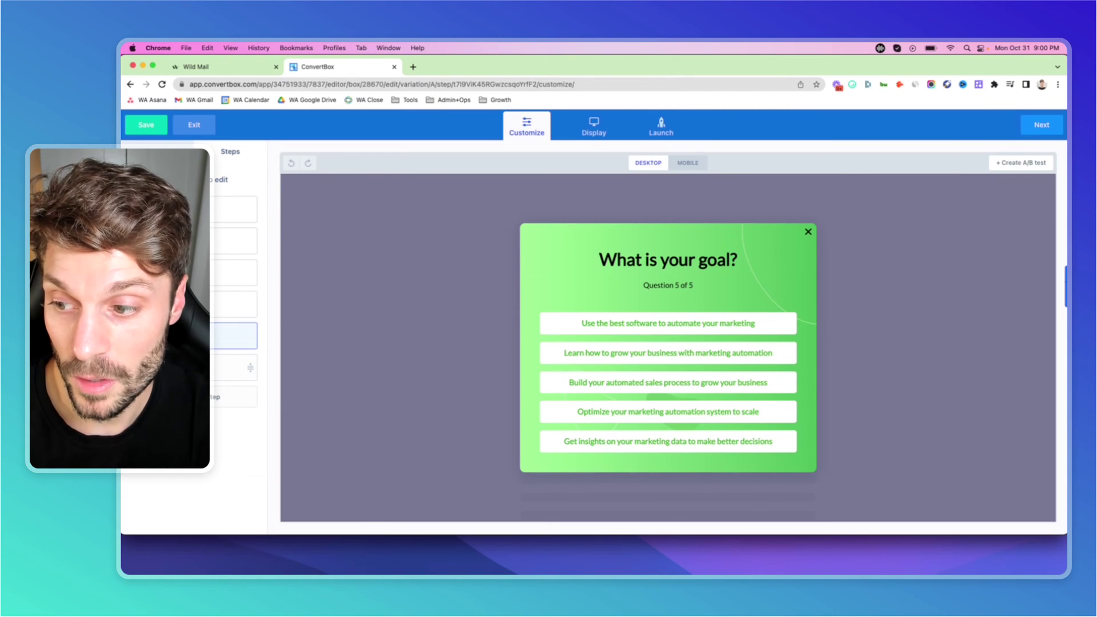
left_click(234, 368)
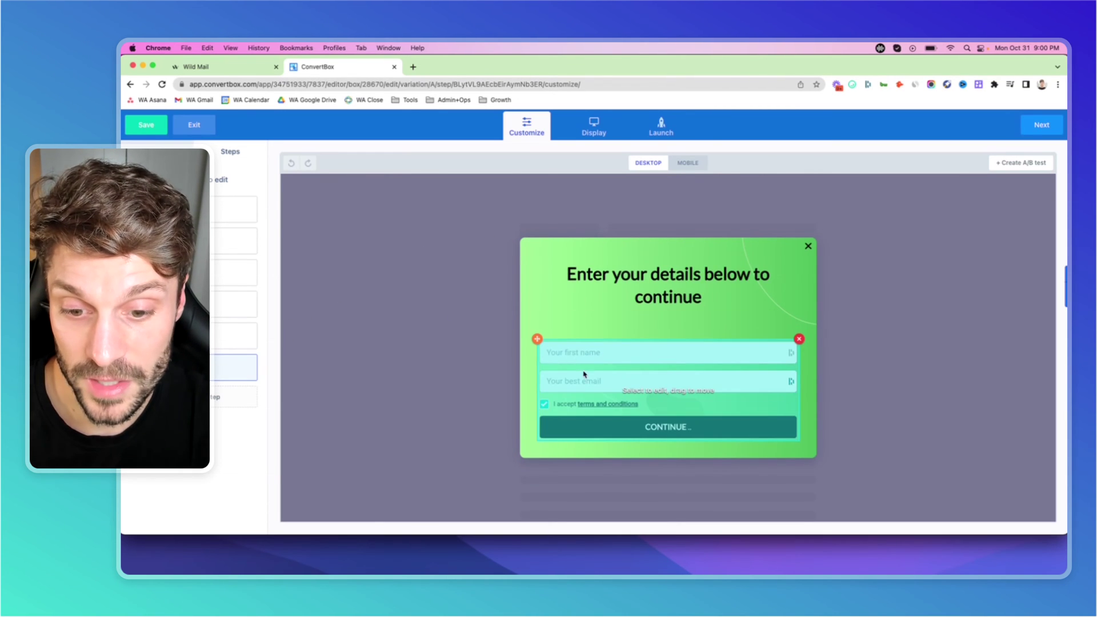
left_click(213, 213)
left_click(210, 245)
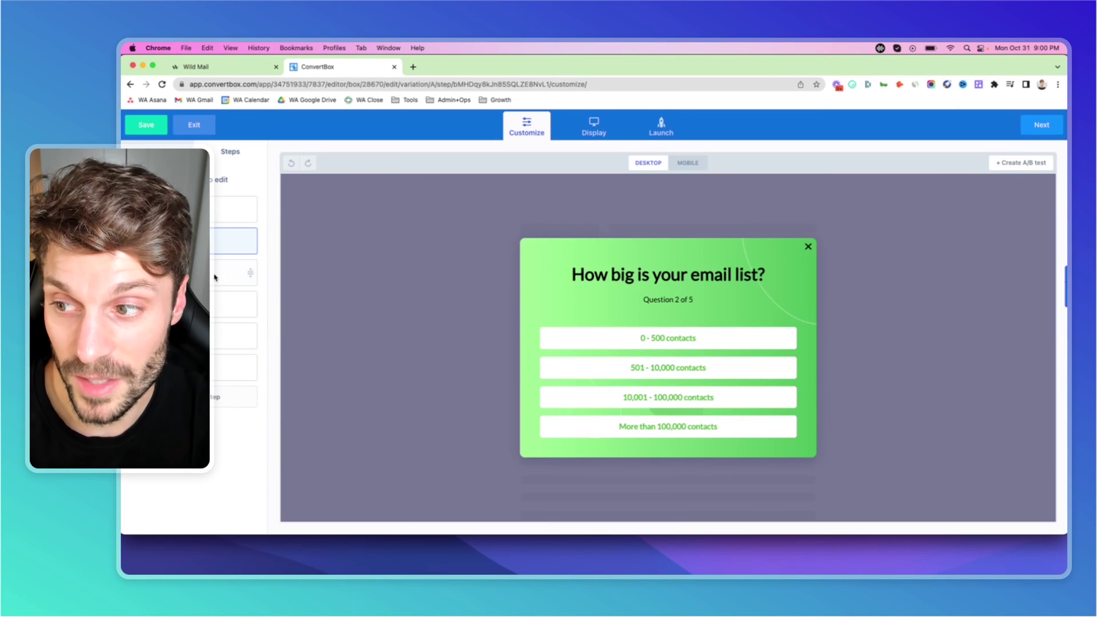
left_click(215, 277)
left_click(214, 308)
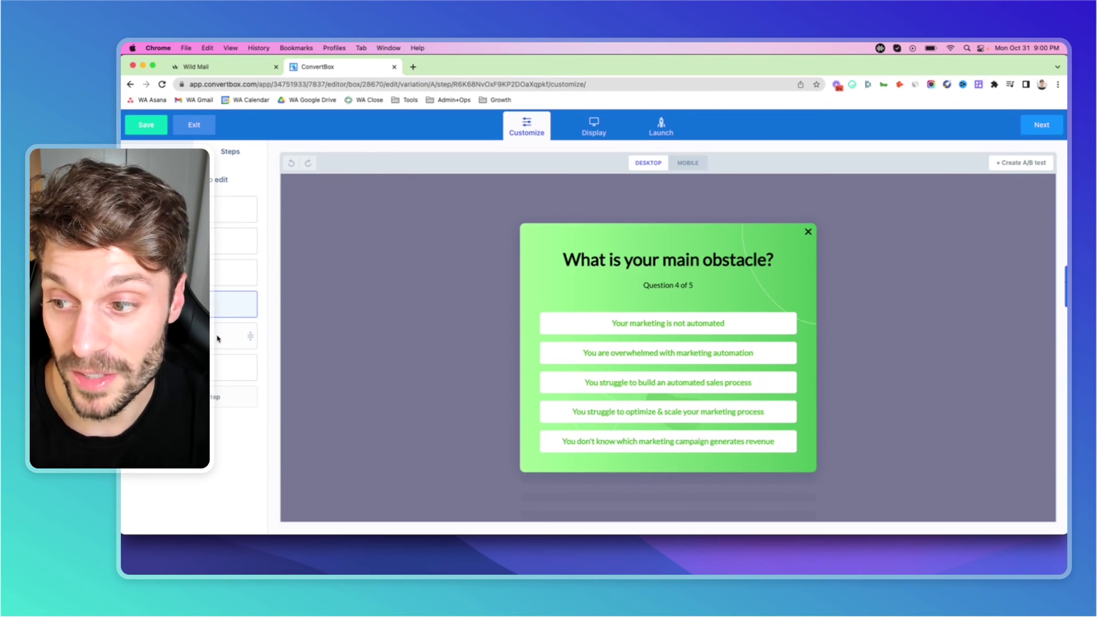